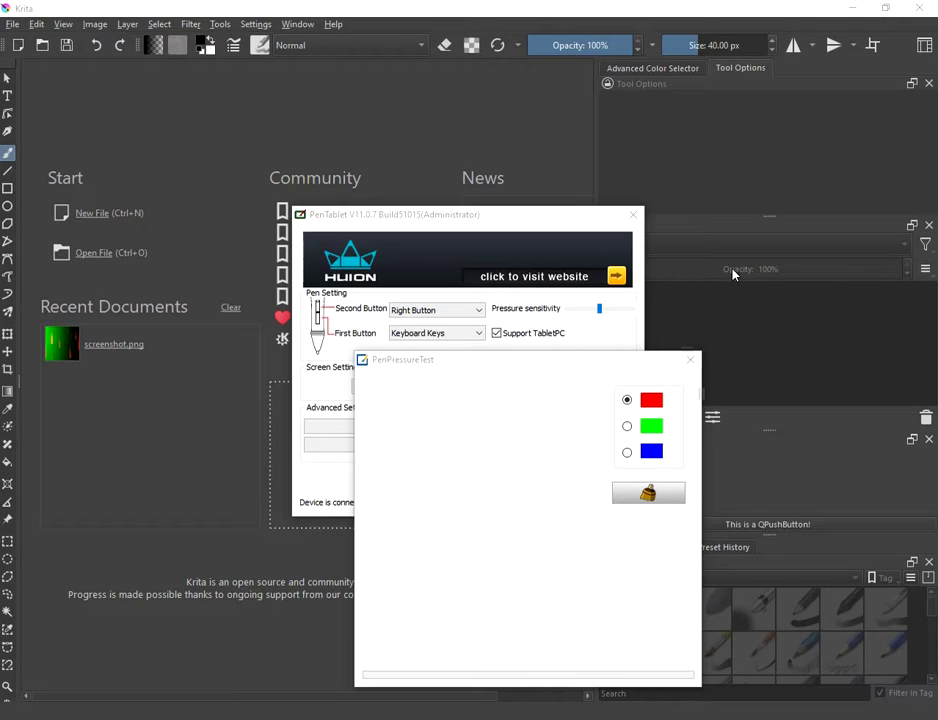
Step: Reopen the Pen Pressure Test and draw red strokes at heavy and light pressure
{"action": "left_click", "coordinate": [690, 359]}
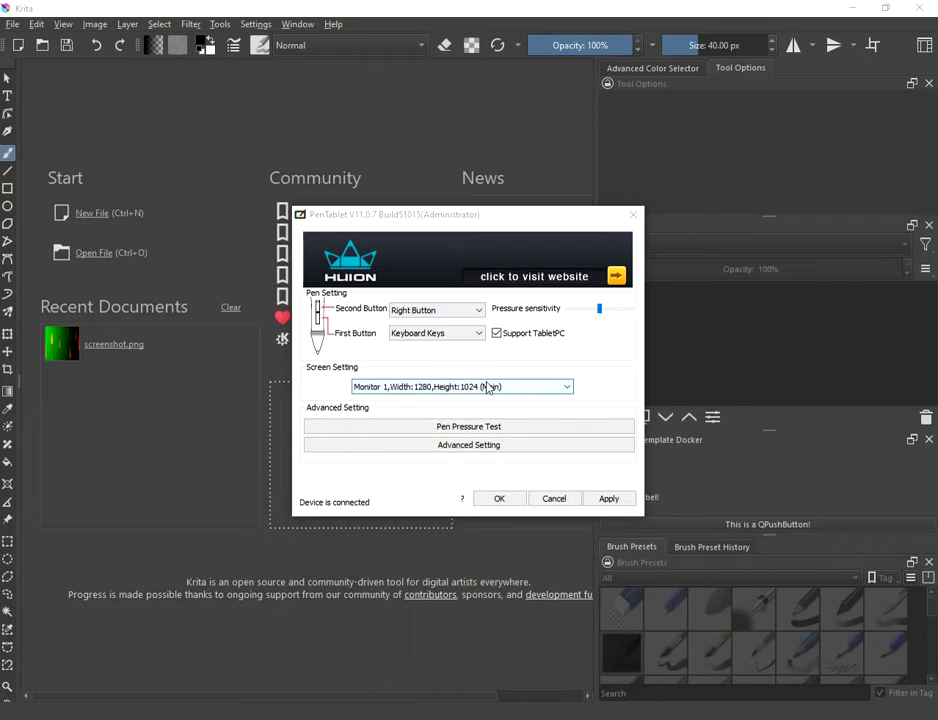
{"action": "left_click", "coordinate": [510, 428]}
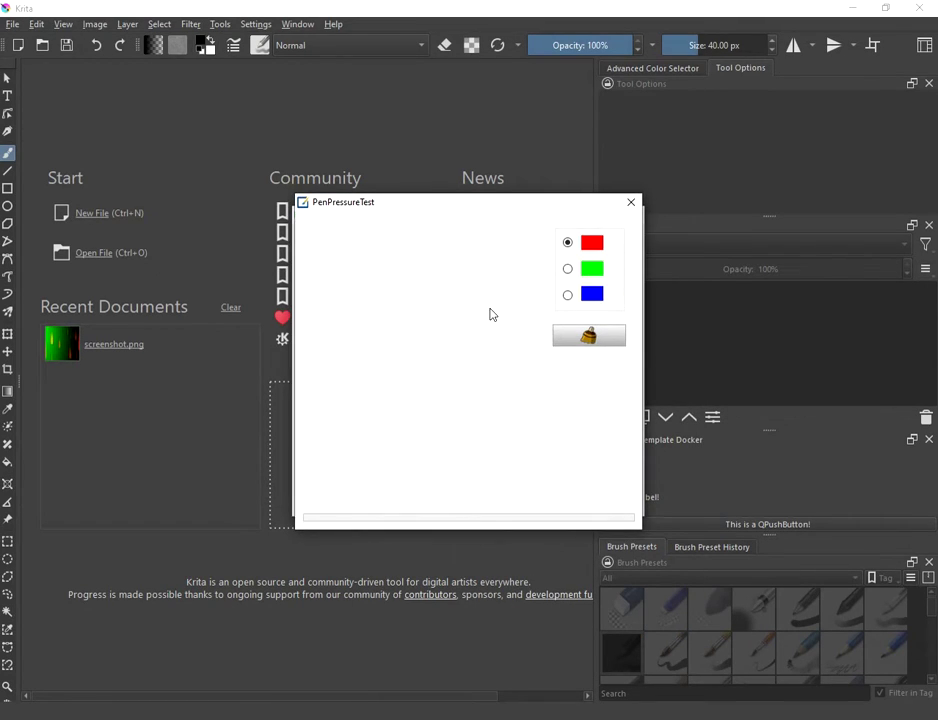
{"action": "mouse_move", "coordinate": [490, 312]}
{"action": "left_mouse_down"}
{"action": "mouse_move", "coordinate": [480, 383]}
{"action": "mouse_move", "coordinate": [490, 437]}
{"action": "left_mouse_up"}
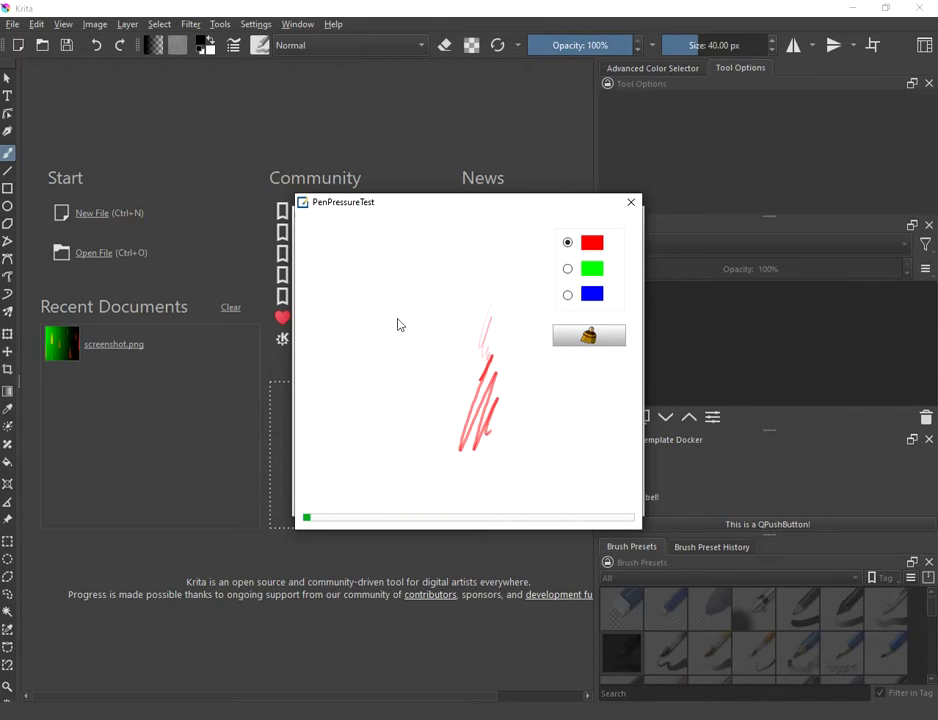
{"action": "left_click_drag", "start_coordinate": [398, 325], "coordinate": [402, 412]}
Step: Draw a green test stroke, then two blue test strokes
{"action": "left_click", "coordinate": [567, 269]}
{"action": "mouse_move", "coordinate": [420, 330]}
{"action": "left_mouse_down"}
{"action": "mouse_move", "coordinate": [430, 425]}
{"action": "mouse_move", "coordinate": [444, 390]}
{"action": "left_mouse_up"}
{"action": "left_click", "coordinate": [567, 294]}
{"action": "mouse_move", "coordinate": [430, 330]}
{"action": "left_mouse_down"}
{"action": "mouse_move", "coordinate": [465, 287]}
{"action": "mouse_move", "coordinate": [460, 376]}
{"action": "left_mouse_up"}
{"action": "left_click_drag", "start_coordinate": [393, 406], "coordinate": [410, 444]}
Step: Clear the test area, close the pressure test, and apply the tablet settings
{"action": "left_click", "coordinate": [587, 336]}
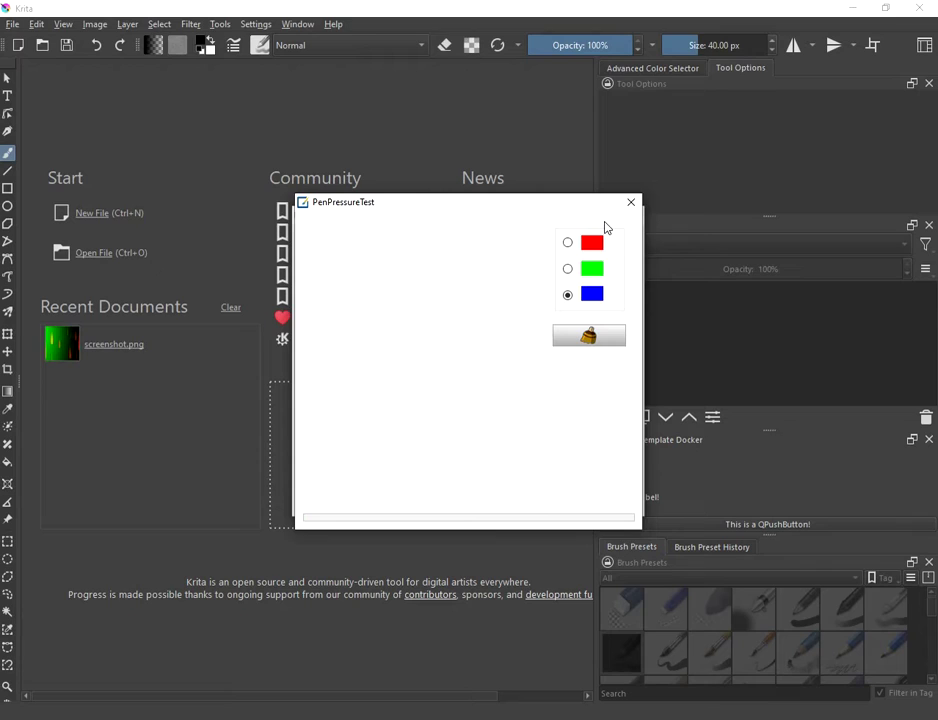
{"action": "left_click", "coordinate": [631, 202]}
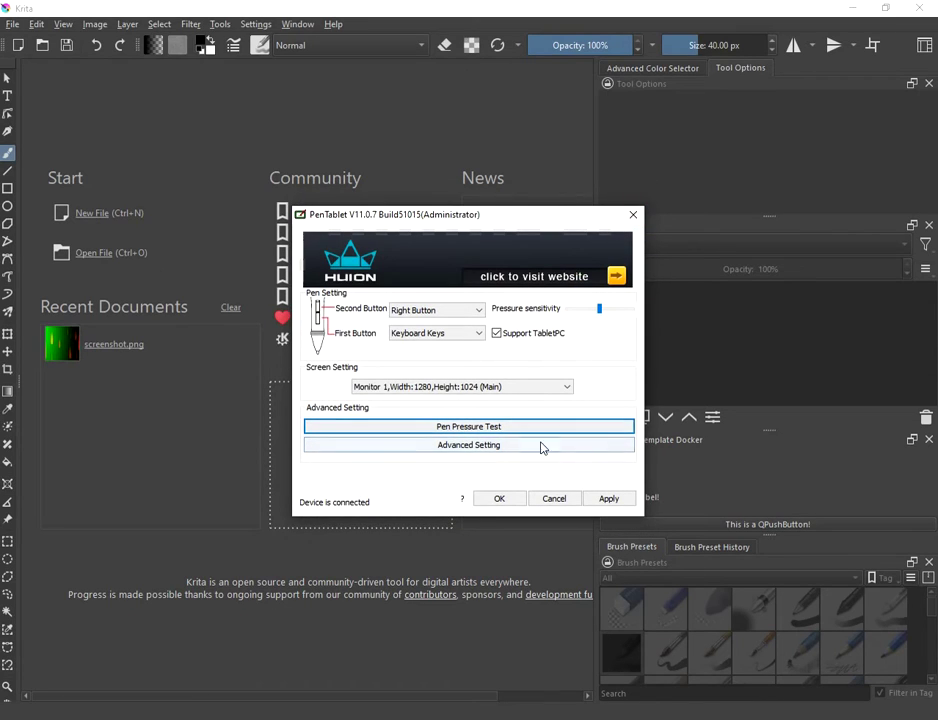
{"action": "left_click", "coordinate": [609, 499]}
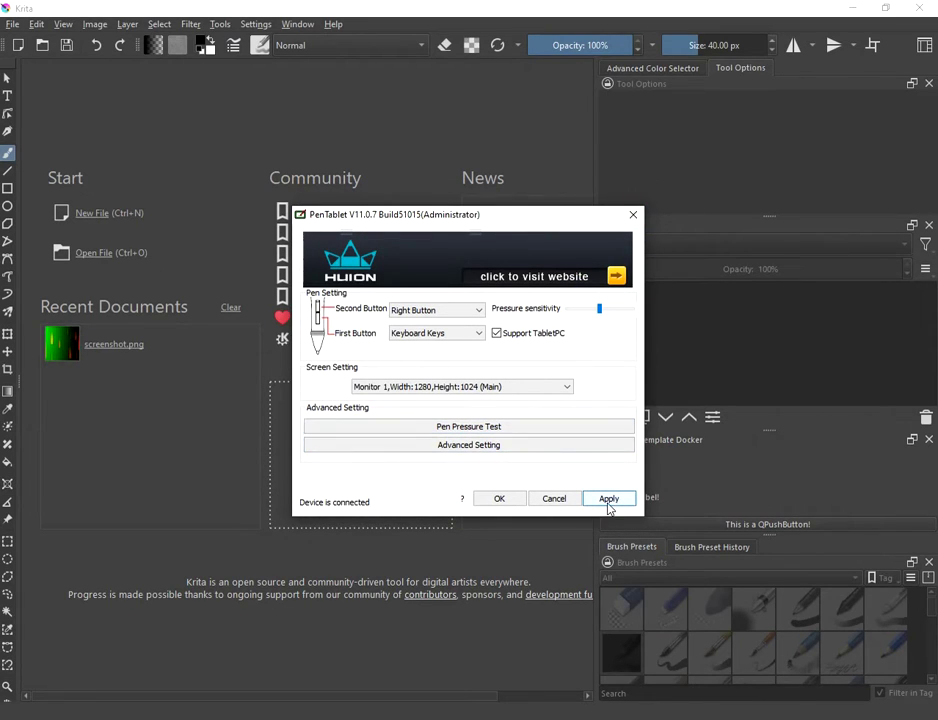
Step: Confirm the tablet settings, create a blank 2480×3508 px Krita canvas, and select the Basic-5 Size brush
{"action": "left_click", "coordinate": [499, 498]}
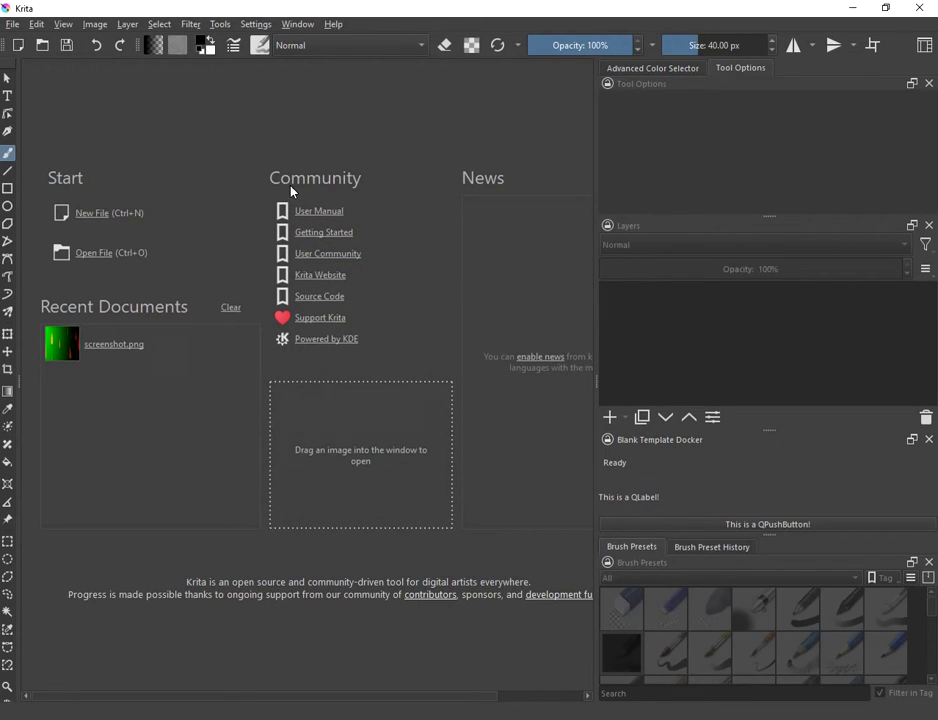
{"action": "left_click", "coordinate": [90, 214]}
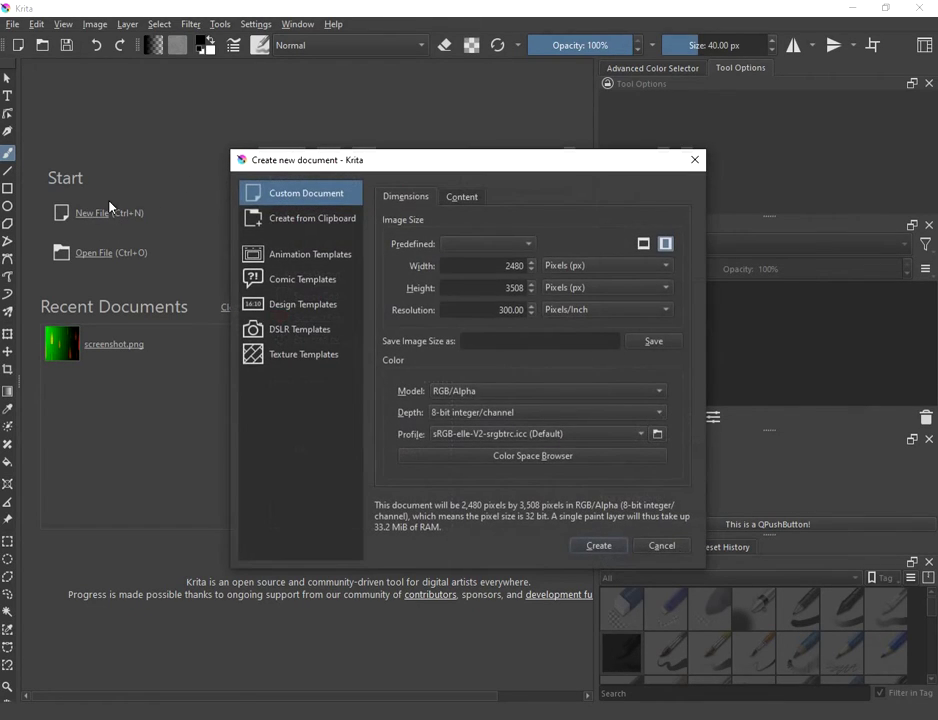
{"action": "left_click", "coordinate": [599, 548]}
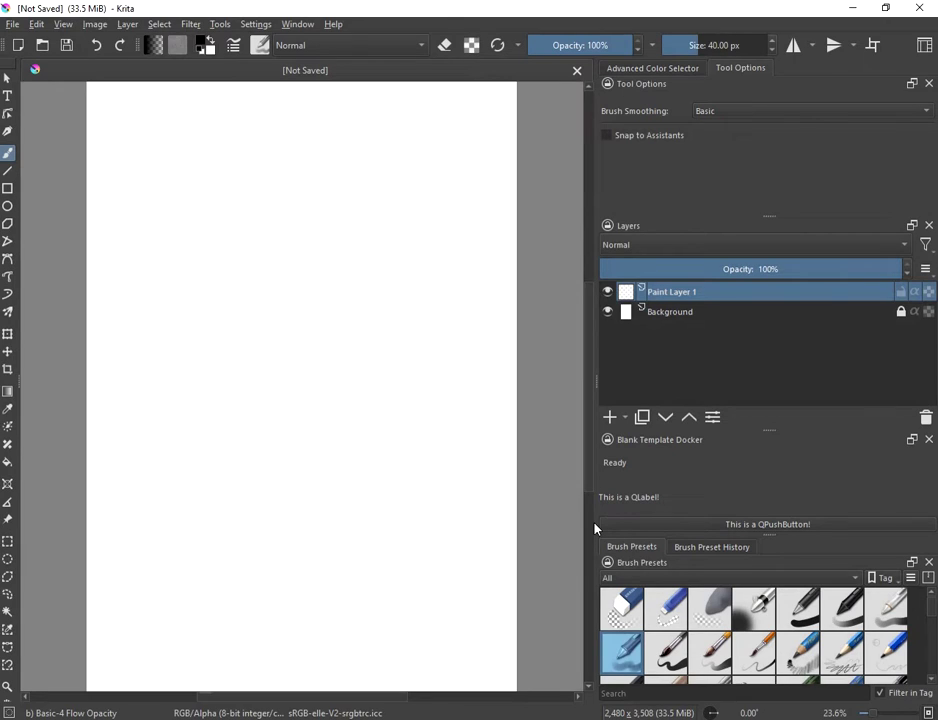
{"action": "left_click", "coordinate": [675, 652]}
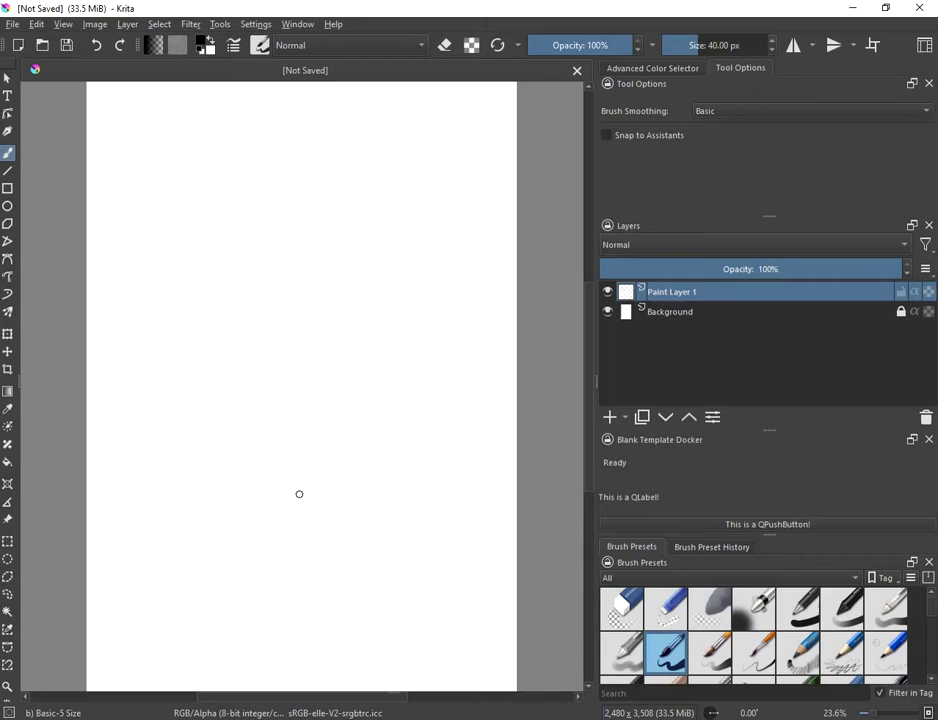
Step: Paint three curved black strokes from one bottom-centre point, one to the upper left and two to the right
{"action": "left_click_drag", "start_coordinate": [297, 508], "coordinate": [413, 329]}
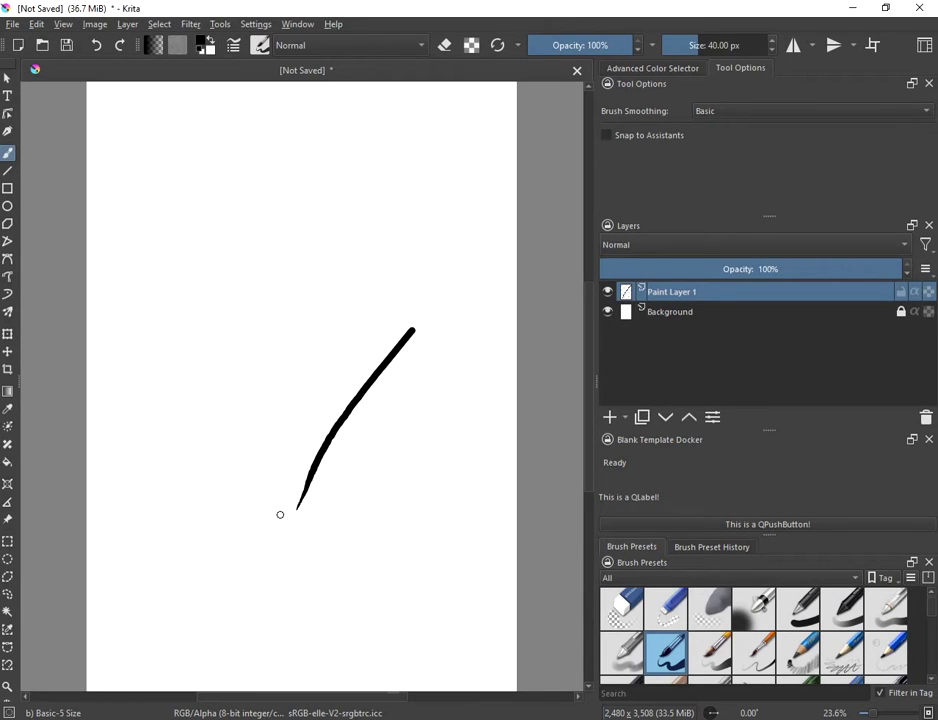
{"action": "left_click_drag", "start_coordinate": [290, 505], "coordinate": [220, 202]}
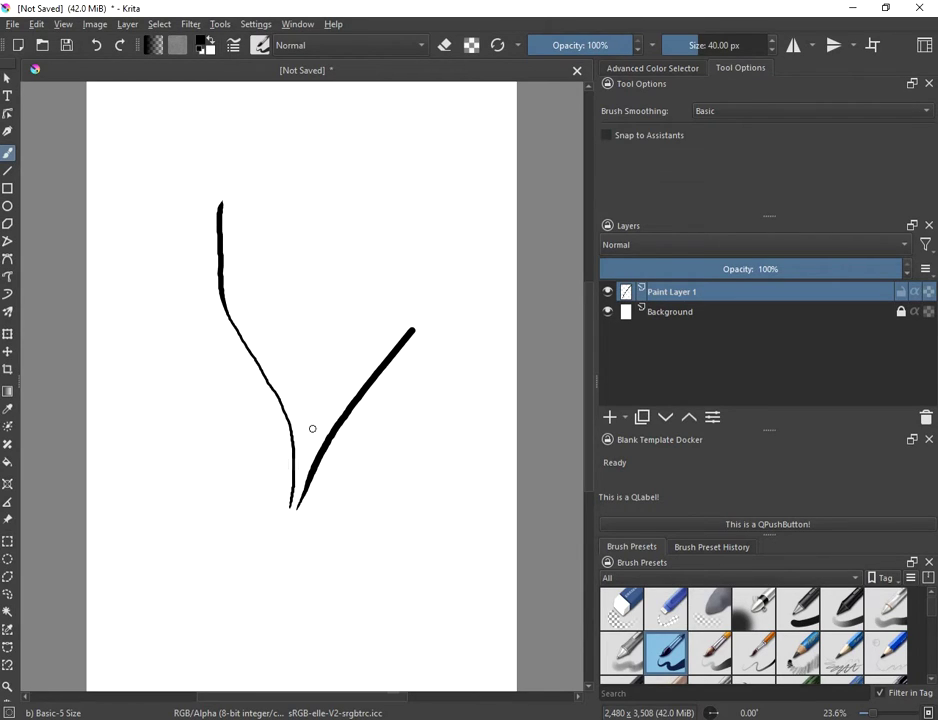
{"action": "mouse_move", "coordinate": [293, 503]}
{"action": "left_mouse_down"}
{"action": "mouse_move", "coordinate": [322, 360]}
{"action": "mouse_move", "coordinate": [397, 272]}
{"action": "left_mouse_up"}
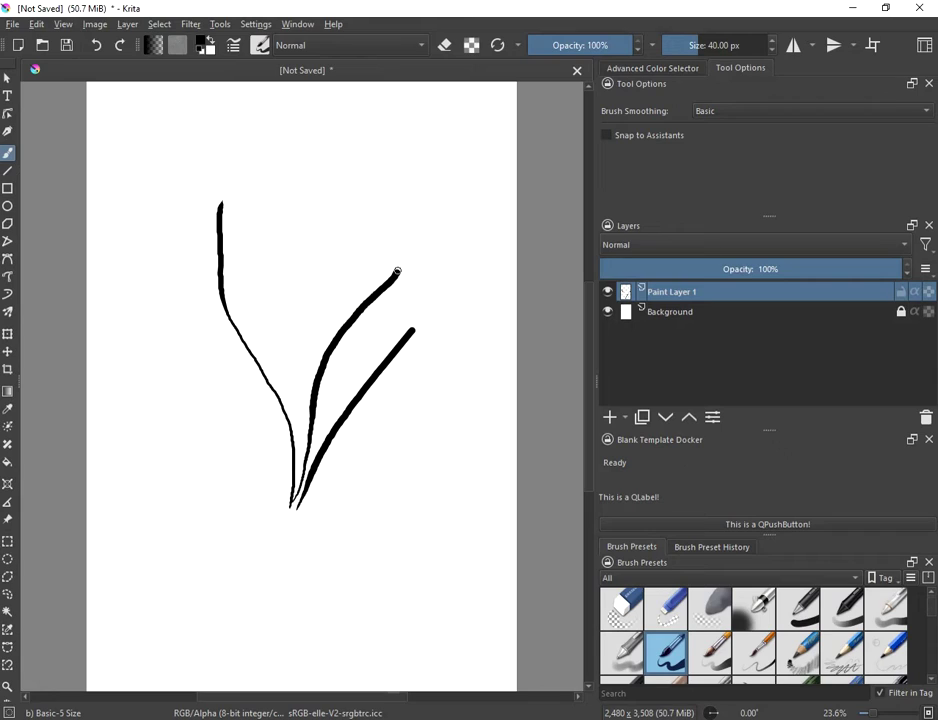
Step: Paint a thin grey stroke at 62% opacity, then two wide strokes at 181.75 px
{"action": "left_click", "coordinate": [594, 46]}
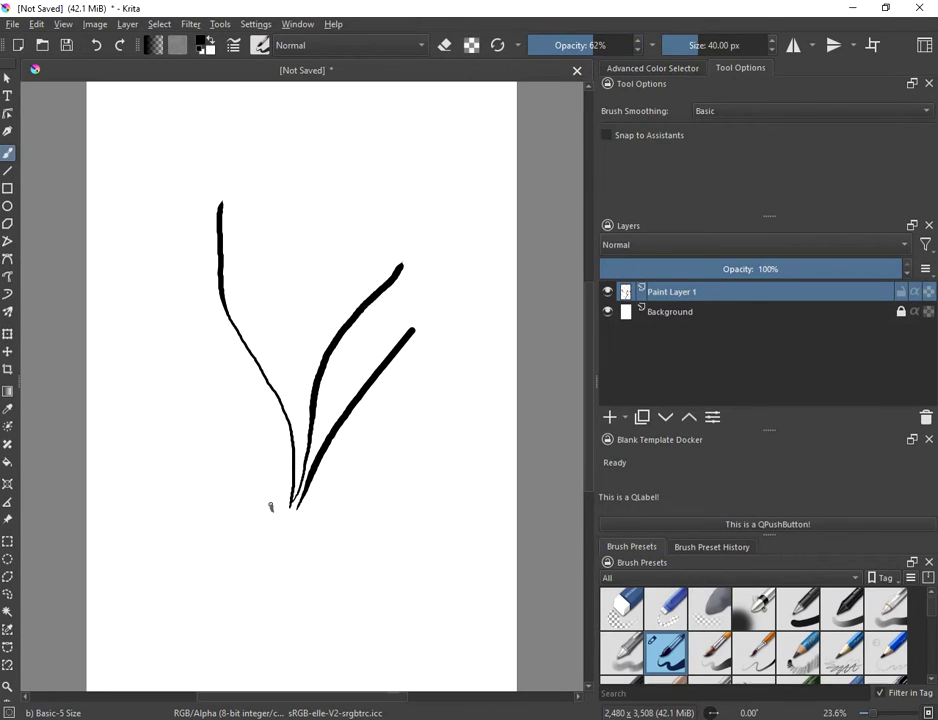
{"action": "left_click_drag", "start_coordinate": [270, 507], "coordinate": [204, 331]}
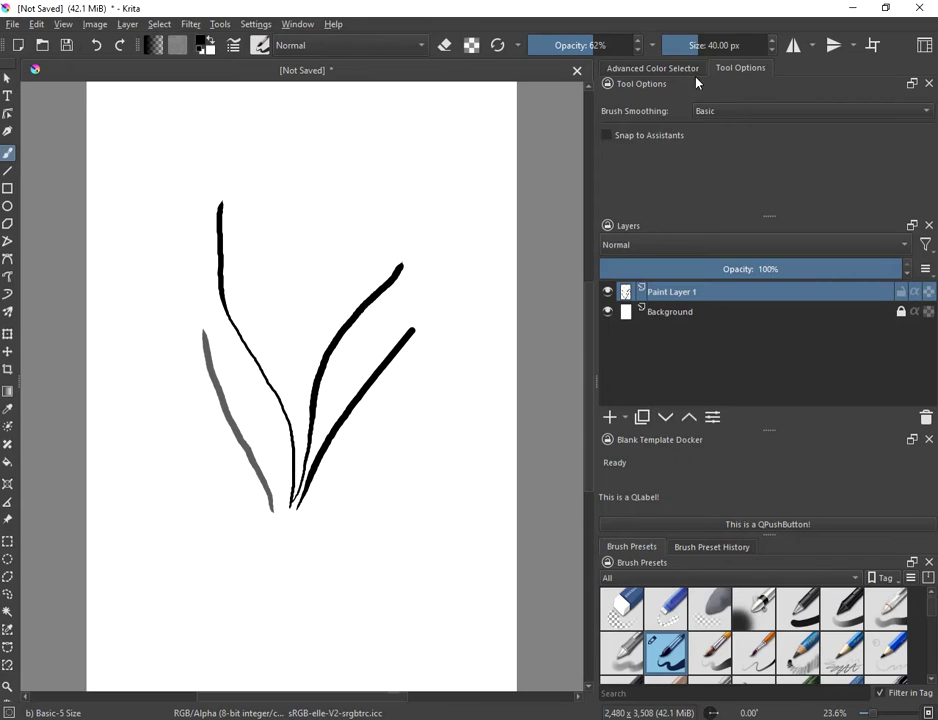
{"action": "left_click", "coordinate": [733, 45]}
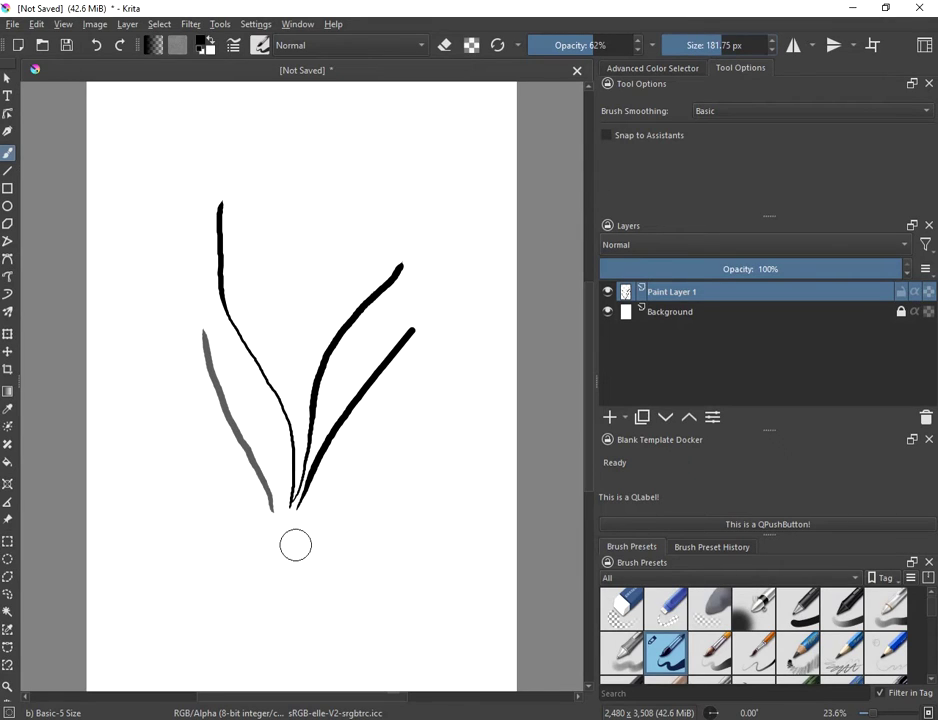
{"action": "mouse_move", "coordinate": [287, 557]}
{"action": "left_mouse_down"}
{"action": "mouse_move", "coordinate": [299, 507]}
{"action": "mouse_move", "coordinate": [408, 357]}
{"action": "left_mouse_up"}
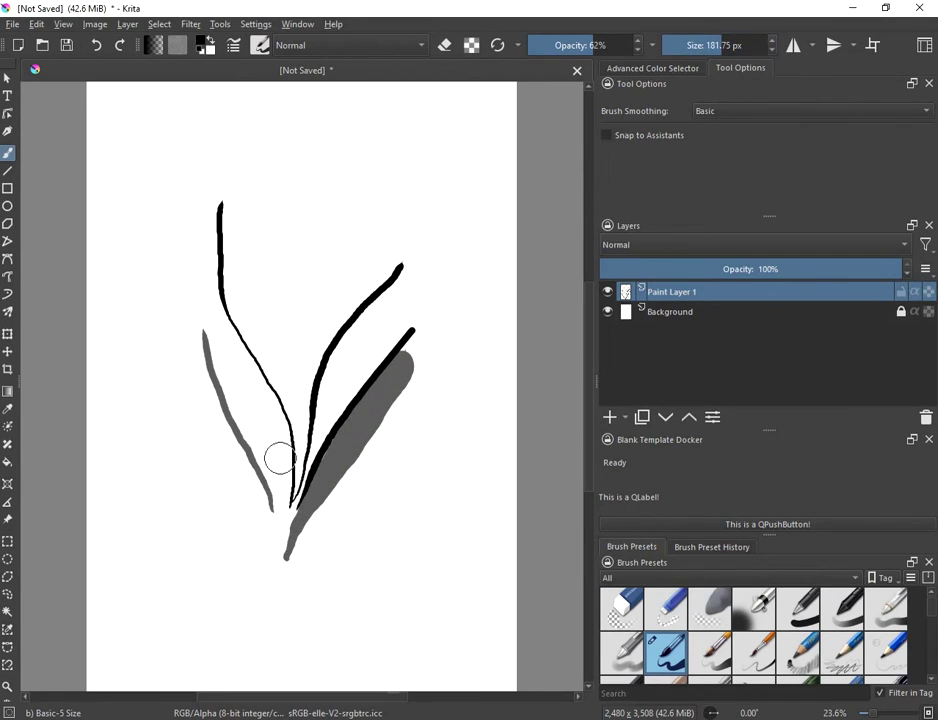
{"action": "mouse_move", "coordinate": [274, 539]}
{"action": "left_mouse_down"}
{"action": "mouse_move", "coordinate": [228, 498]}
{"action": "mouse_move", "coordinate": [179, 419]}
{"action": "mouse_move", "coordinate": [155, 338]}
{"action": "left_mouse_up"}
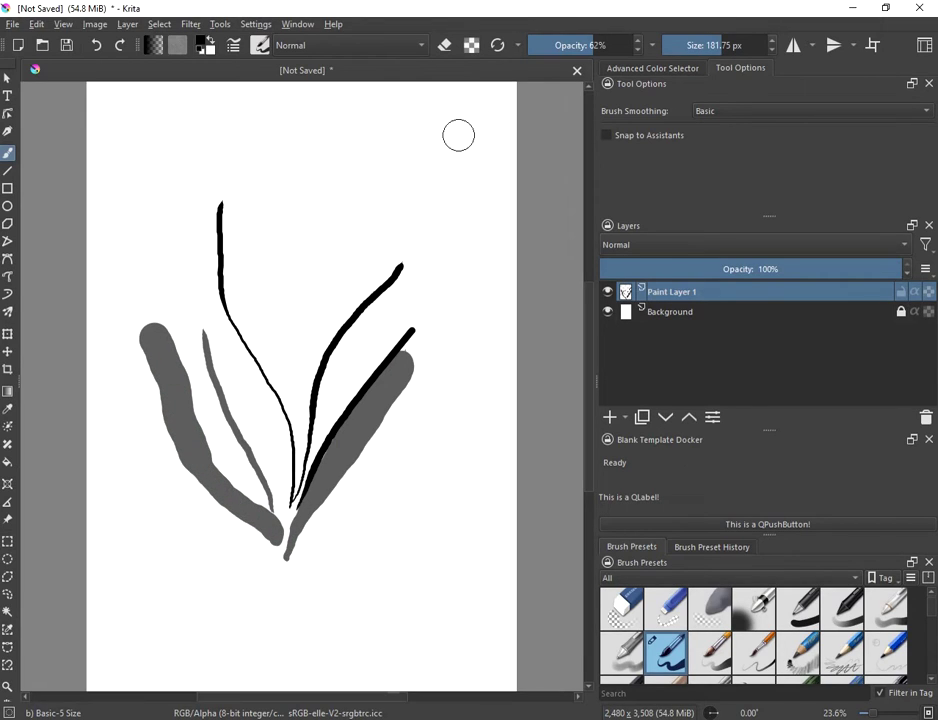
Step: Switch the brush to eraser mode, restore 100% opacity, and rub out the strokes
{"action": "left_click", "coordinate": [446, 46]}
{"action": "mouse_move", "coordinate": [222, 200]}
{"action": "left_mouse_down"}
{"action": "mouse_move", "coordinate": [226, 314]}
{"action": "mouse_move", "coordinate": [266, 356]}
{"action": "mouse_move", "coordinate": [354, 348]}
{"action": "mouse_move", "coordinate": [364, 428]}
{"action": "left_mouse_up"}
{"action": "left_click_drag", "start_coordinate": [593, 44], "coordinate": [625, 50]}
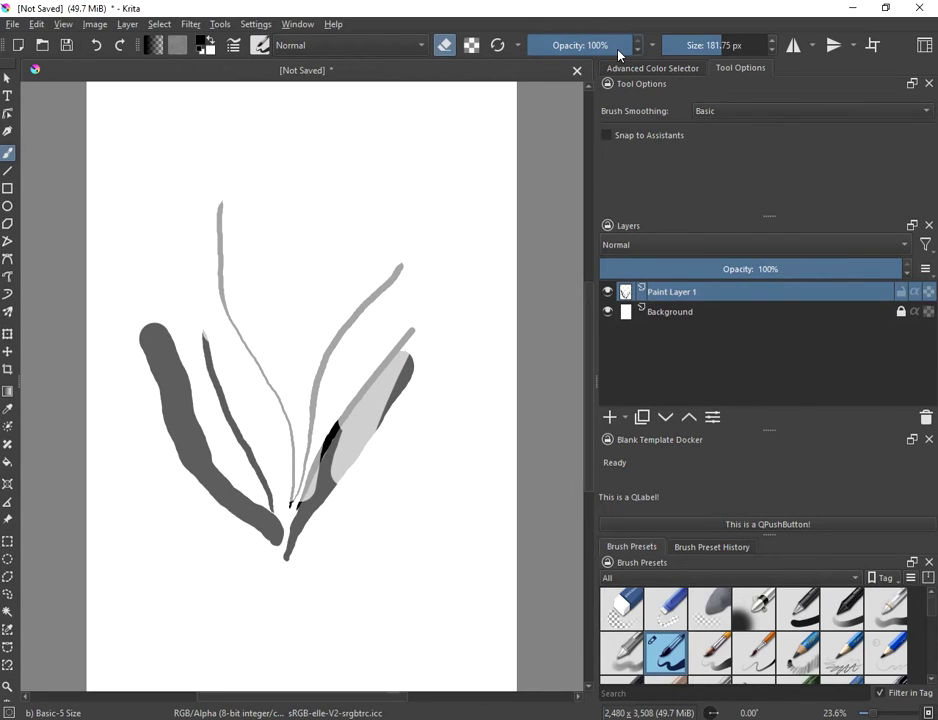
{"action": "mouse_move", "coordinate": [387, 270]}
{"action": "left_mouse_down"}
{"action": "mouse_move", "coordinate": [326, 366]}
{"action": "mouse_move", "coordinate": [310, 446]}
{"action": "mouse_move", "coordinate": [325, 463]}
{"action": "mouse_move", "coordinate": [429, 308]}
{"action": "mouse_move", "coordinate": [375, 463]}
{"action": "mouse_move", "coordinate": [293, 486]}
{"action": "mouse_move", "coordinate": [270, 444]}
{"action": "mouse_move", "coordinate": [230, 471]}
{"action": "mouse_move", "coordinate": [219, 288]}
{"action": "mouse_move", "coordinate": [241, 144]}
{"action": "mouse_move", "coordinate": [140, 366]}
{"action": "mouse_move", "coordinate": [195, 433]}
{"action": "left_mouse_up"}
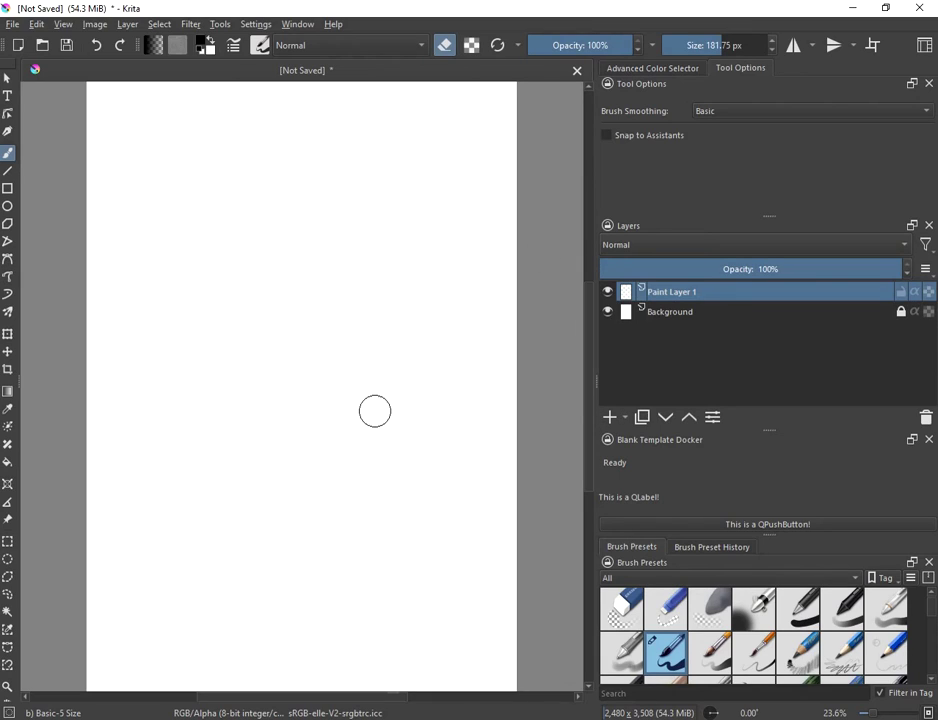
Step: Select the Basic-6 Details brush preset
{"action": "left_click", "coordinate": [752, 658]}
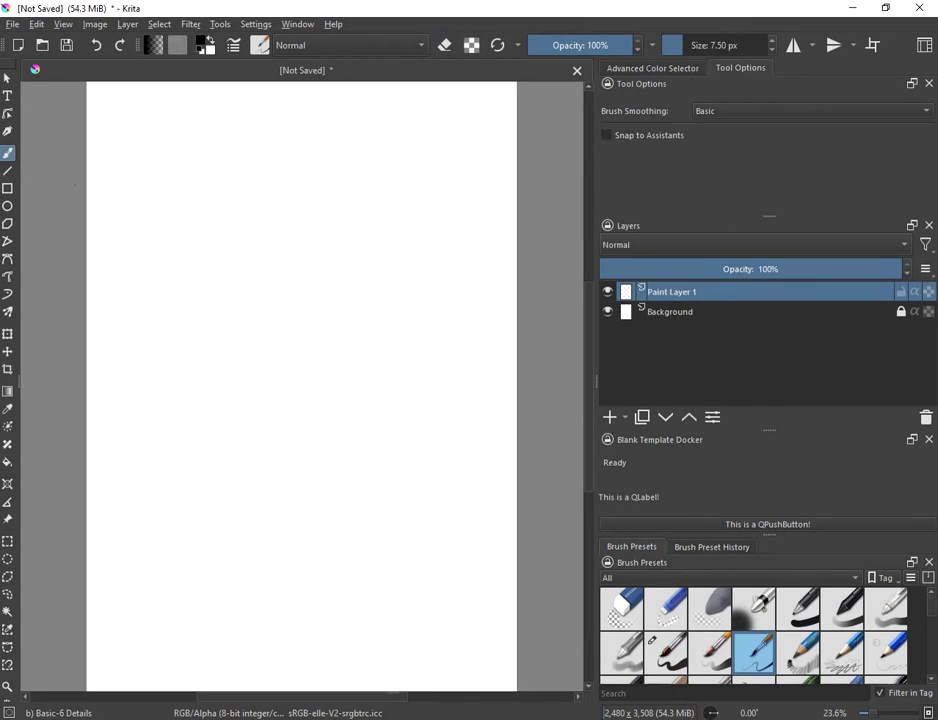